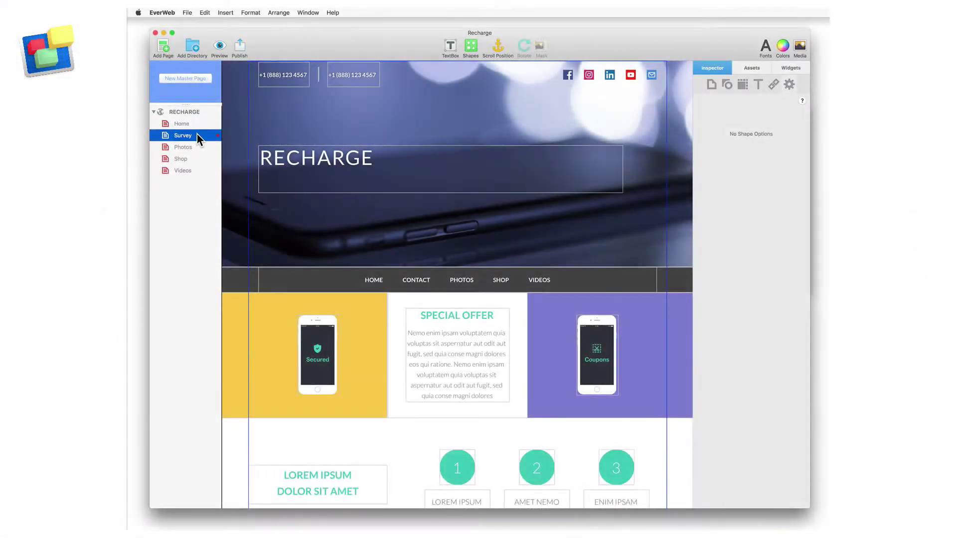
On the Survey page, place a Contact Form Advanced widget from the Widgets panel
{"action": "left_click", "coordinate": [197, 133]}
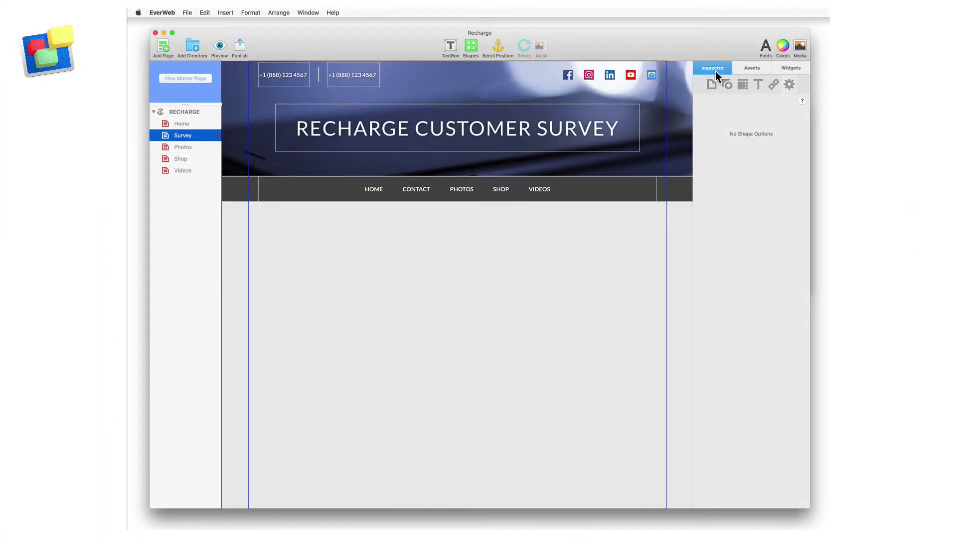
{"action": "left_click", "coordinate": [801, 68]}
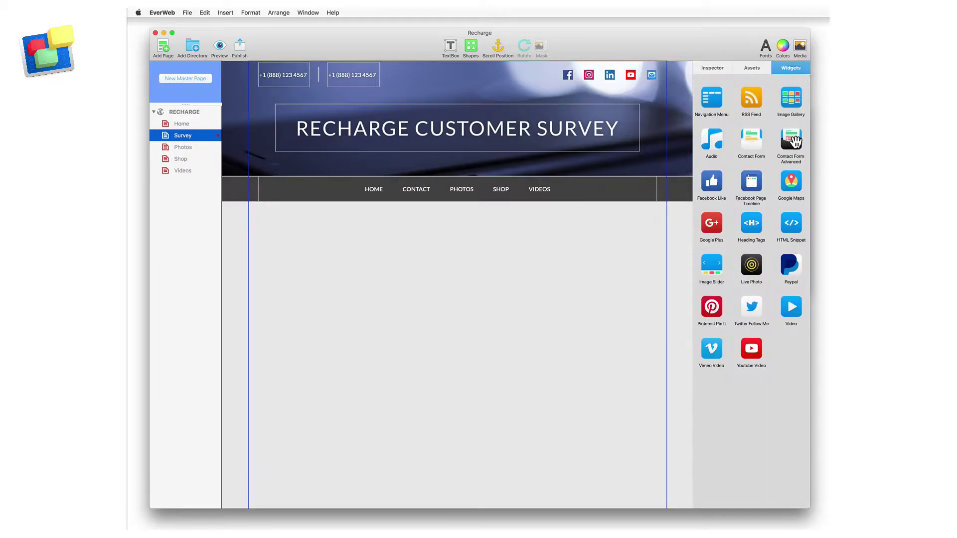
{"action": "left_click_drag", "start_coordinate": [792, 140], "coordinate": [446, 305]}
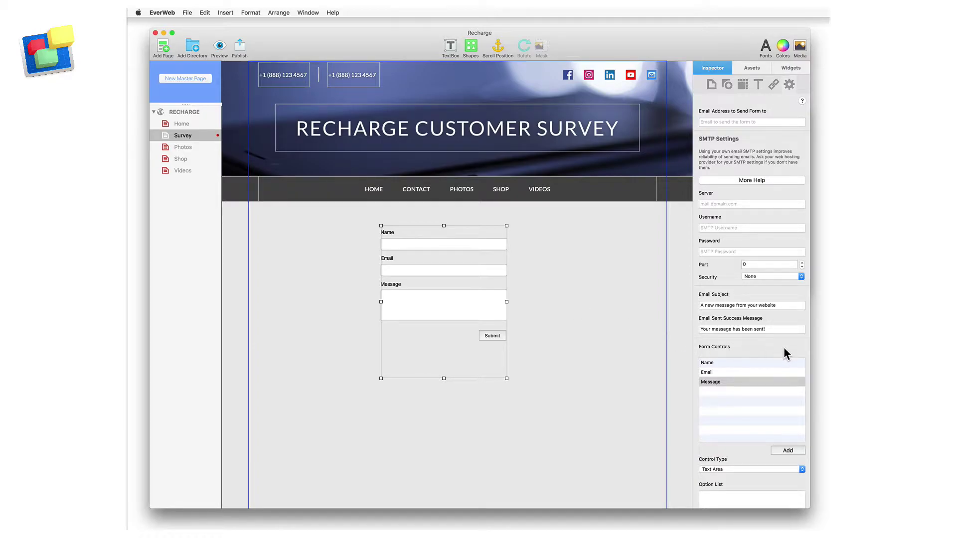
Add a form control named 'Your Feedback's Important To Us!' and make it a Header 1
{"action": "left_click", "coordinate": [800, 452]}
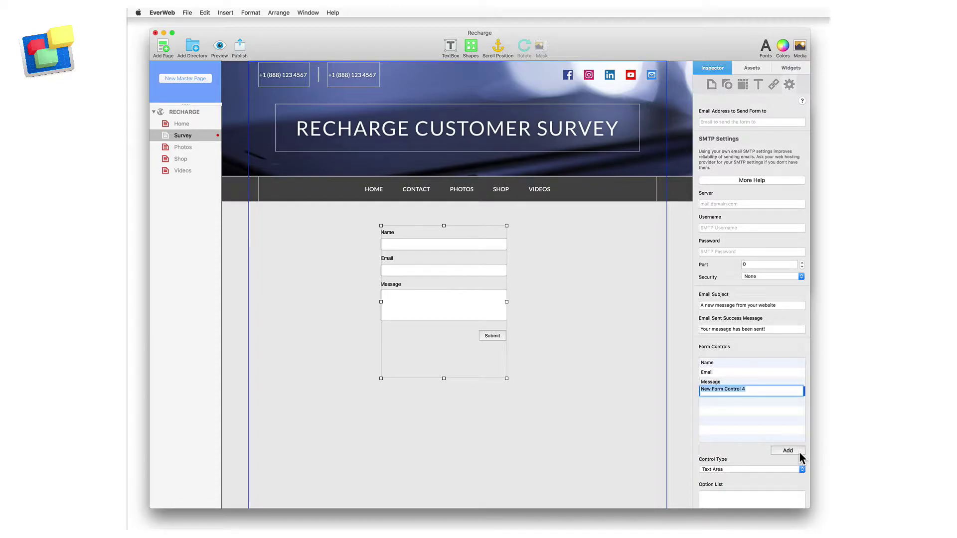
{"action": "type", "text": "Your Feedback's Important To Us!"}
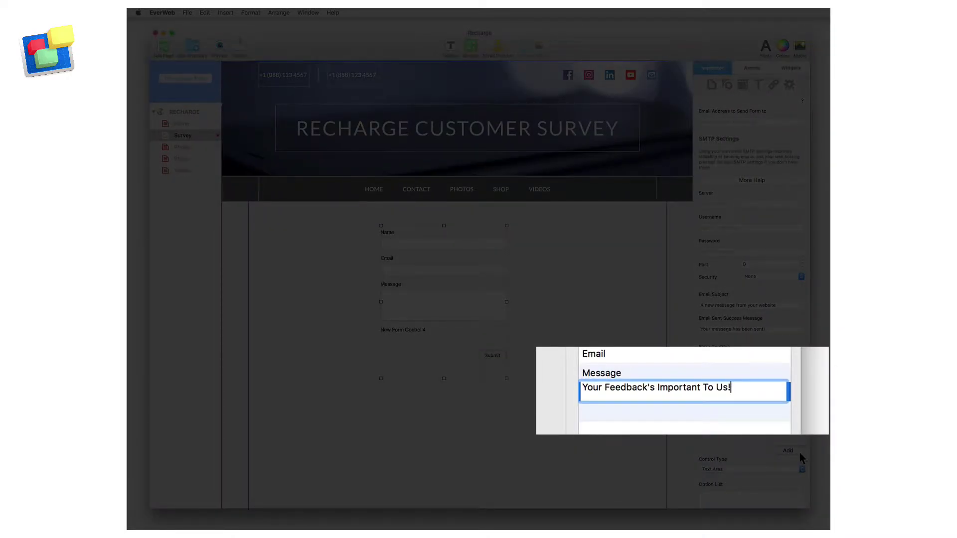
{"action": "key", "text": "Return"}
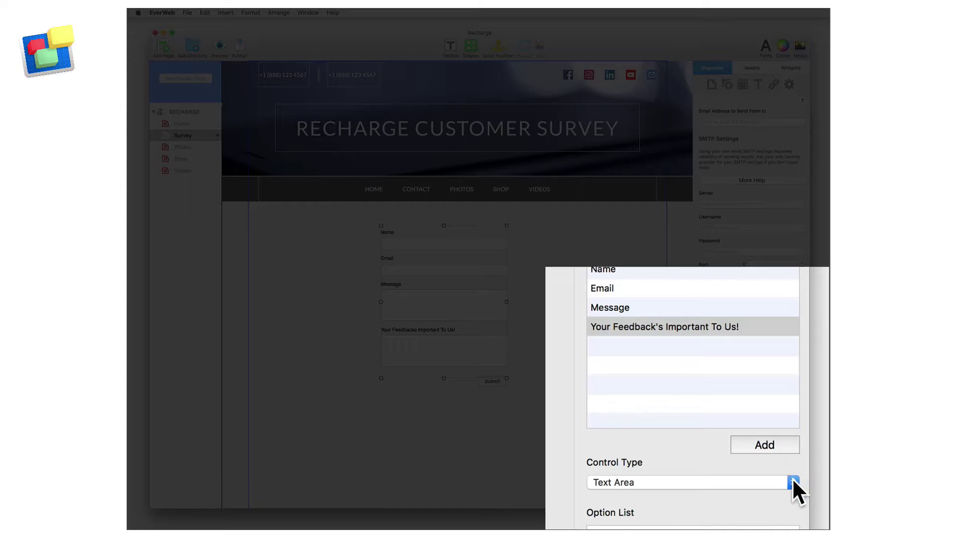
{"action": "left_click", "coordinate": [801, 469]}
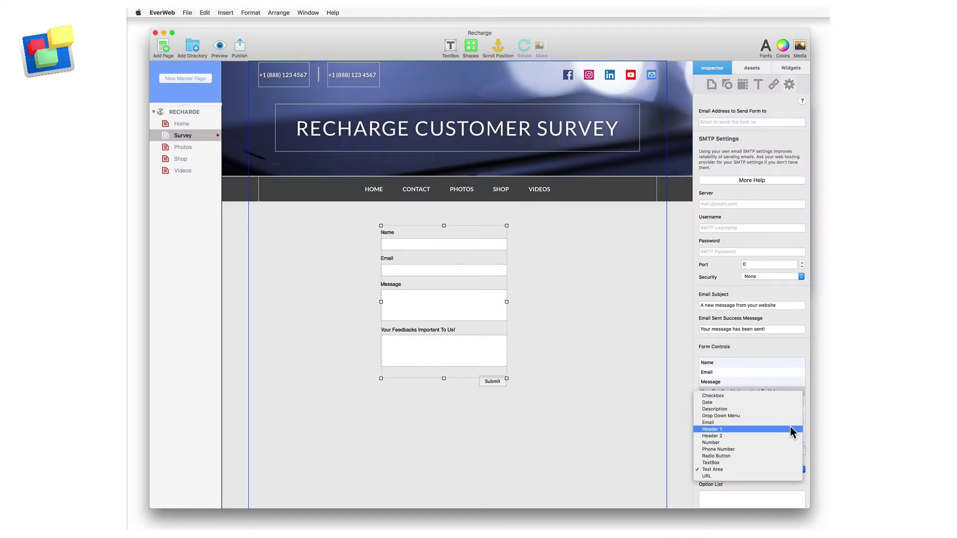
{"action": "left_click", "coordinate": [793, 430]}
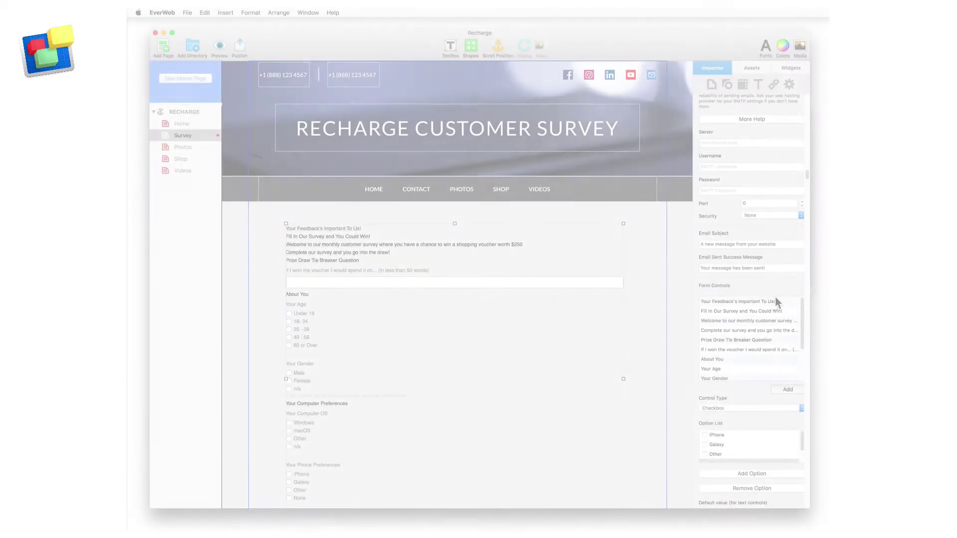
Move the Prize Draw Tie Breaker Question, then the voucher question, to the end of the form
{"action": "left_click", "coordinate": [789, 298]}
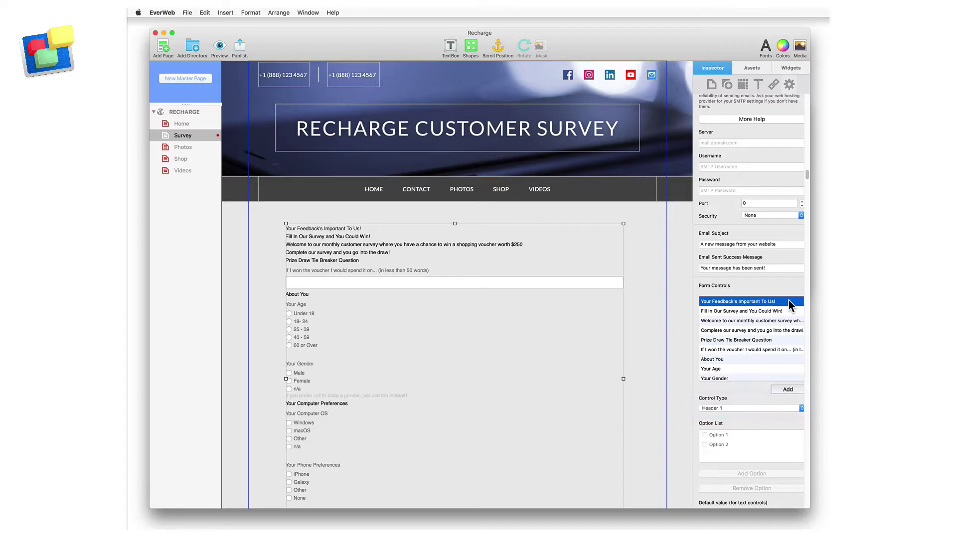
{"action": "left_click", "coordinate": [789, 309]}
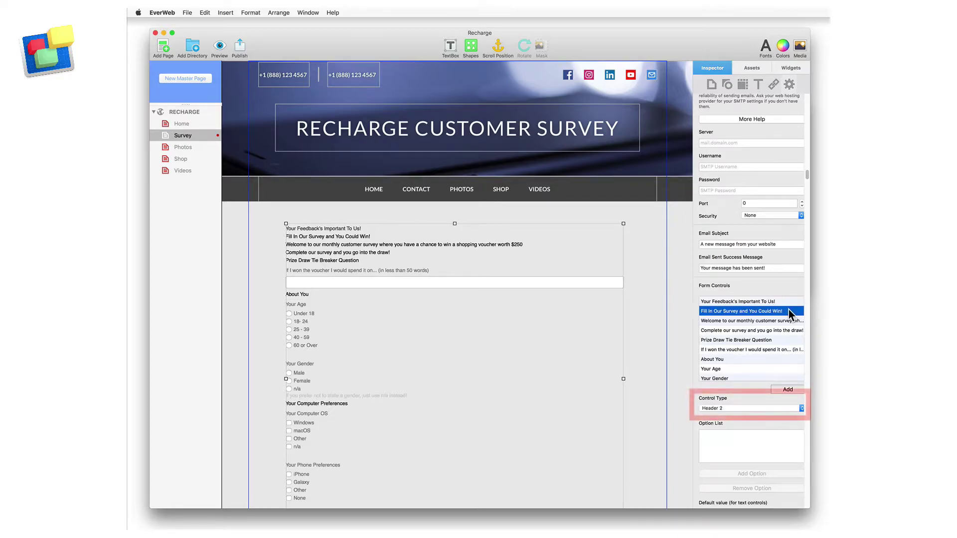
{"action": "left_click", "coordinate": [759, 357]}
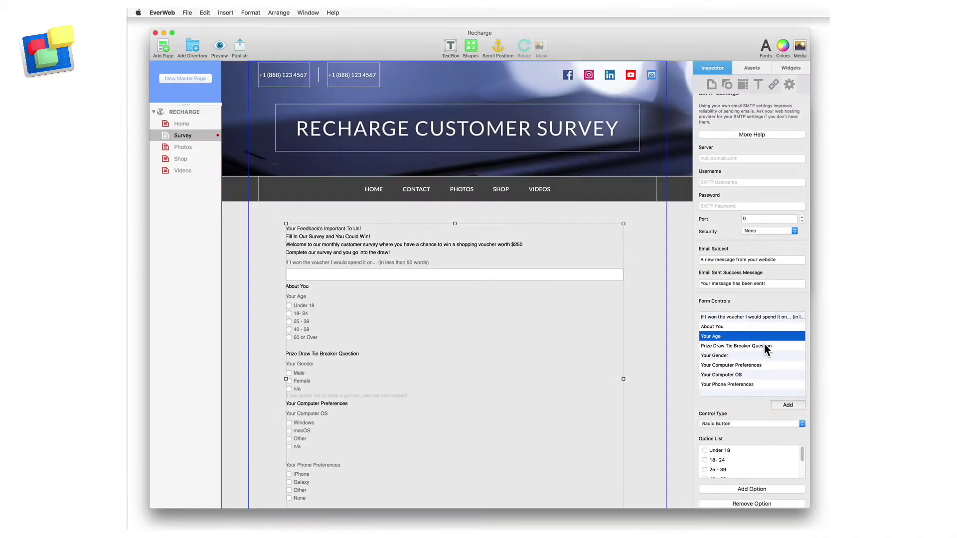
{"action": "left_click_drag", "start_coordinate": [764, 344], "coordinate": [761, 386]}
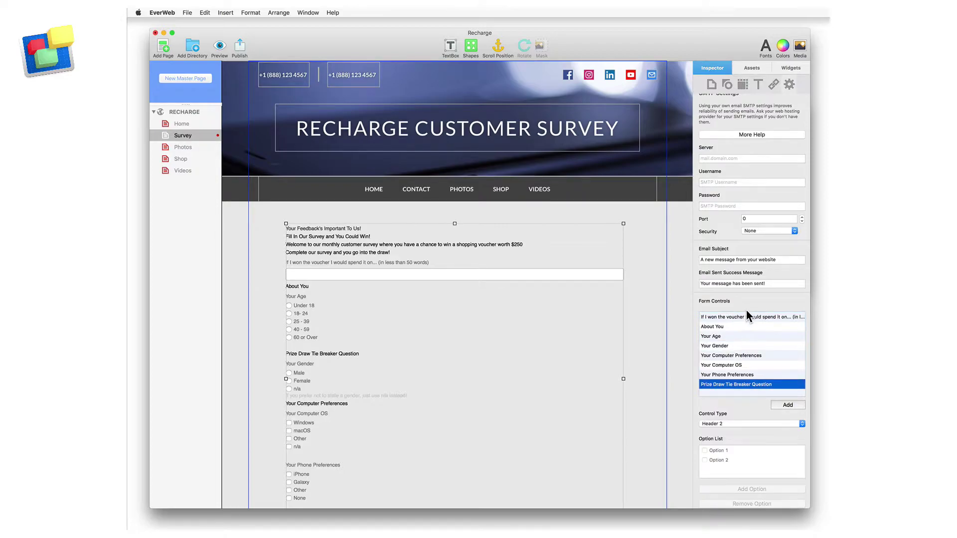
{"action": "left_click_drag", "start_coordinate": [753, 316], "coordinate": [767, 395]}
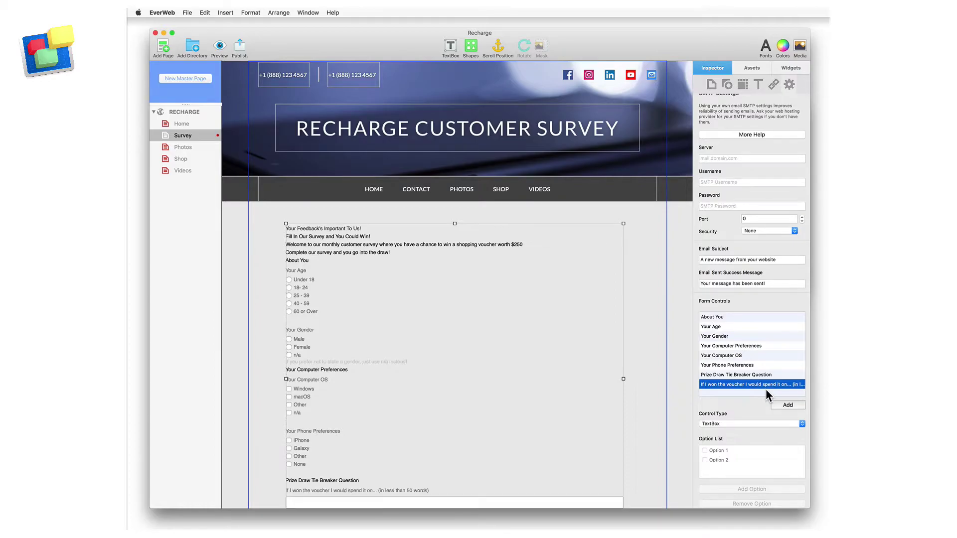
Insert 'prize' so the last question reads 'If I won the prize voucher I would spend it on...'
{"action": "double_click", "coordinate": [734, 384]}
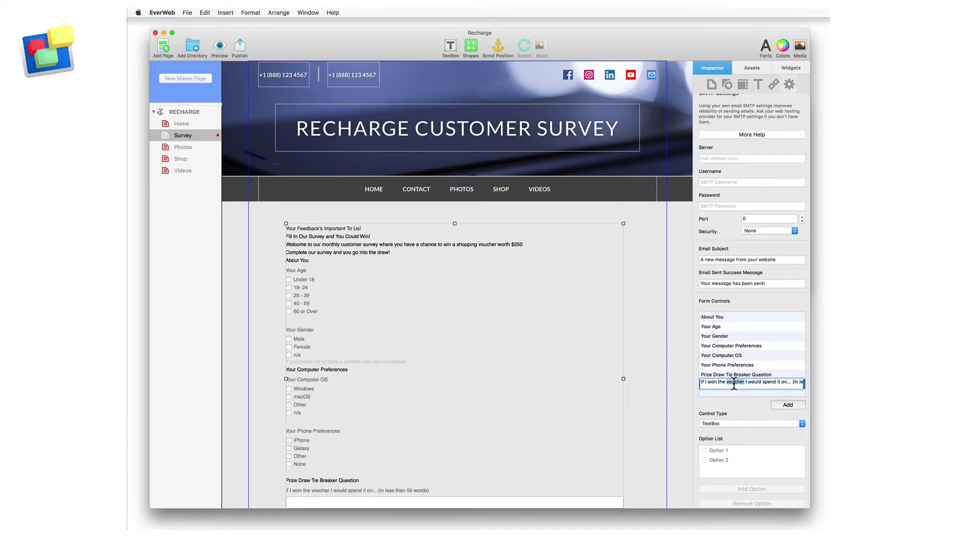
{"action": "left_click", "coordinate": [727, 382]}
{"action": "type", "text": "prize"}
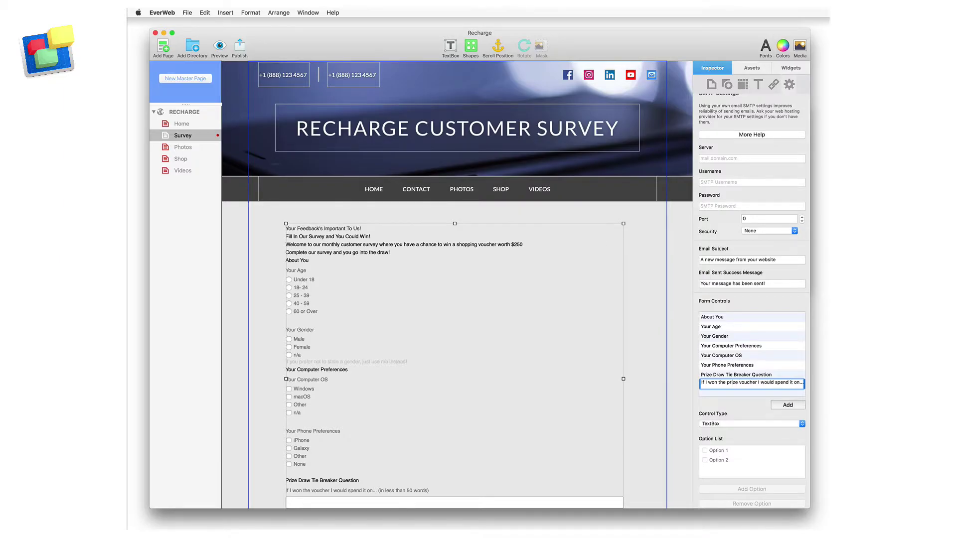
{"action": "key", "text": "Return"}
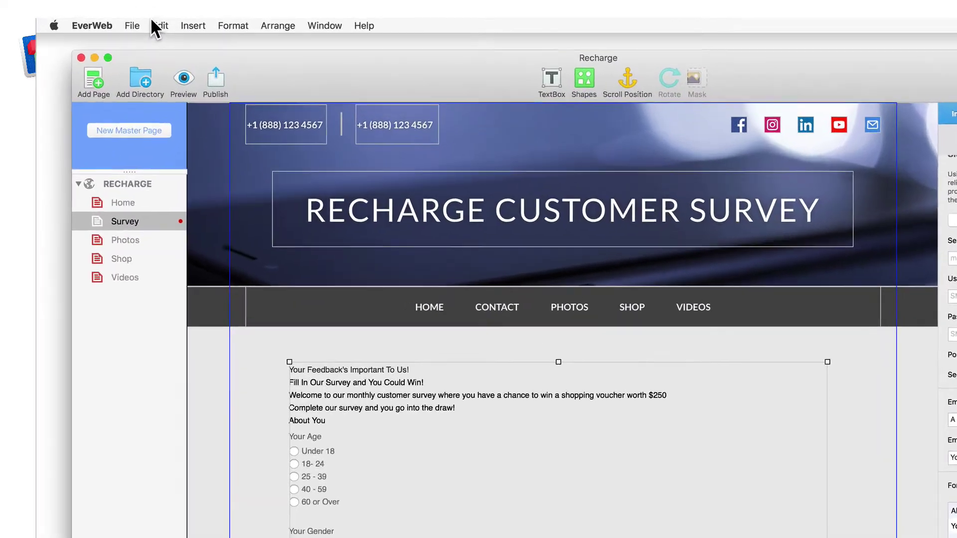
{"action": "left_click", "coordinate": [205, 13]}
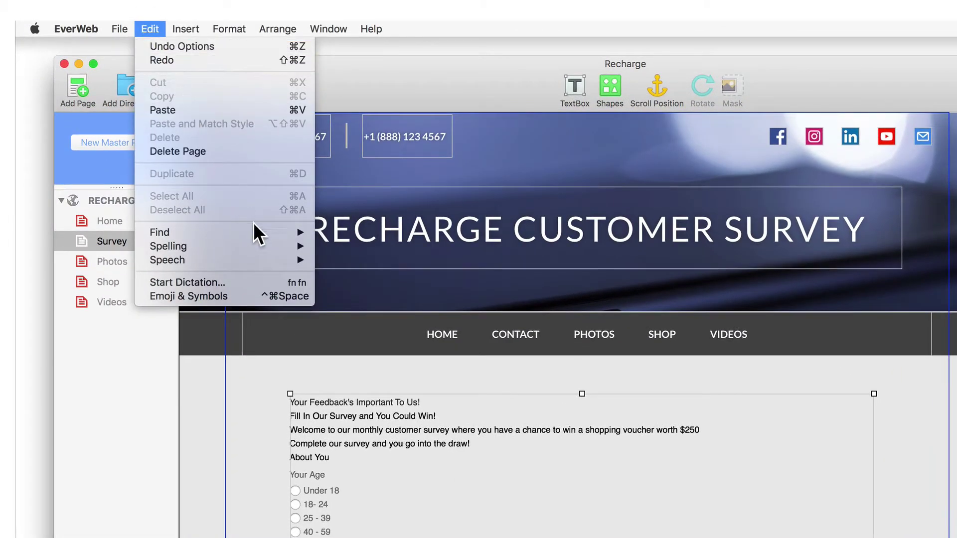
{"action": "mouse_move", "coordinate": [264, 244]}
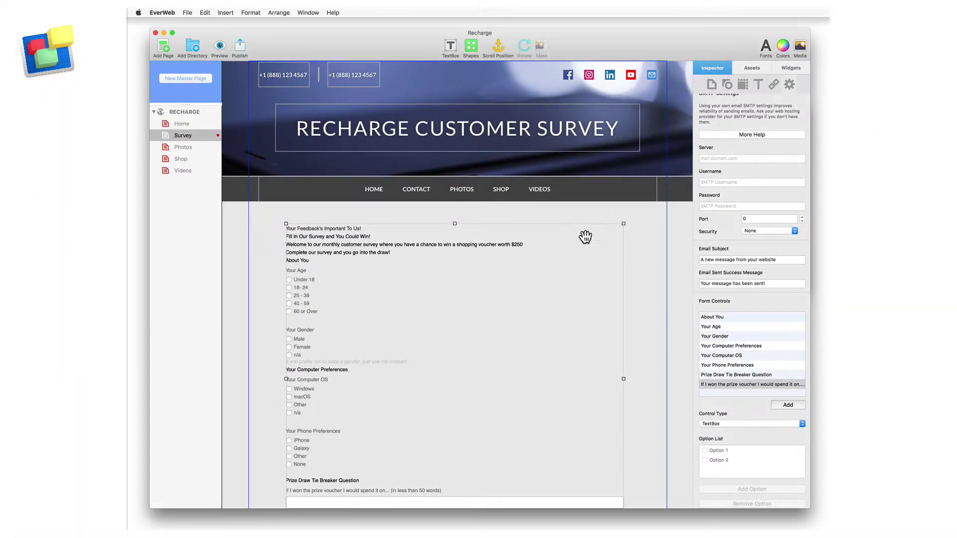
With Your Gender selected, open the Fonts panel for Header Level 2 under Fonts and Styles
{"action": "left_click", "coordinate": [738, 335]}
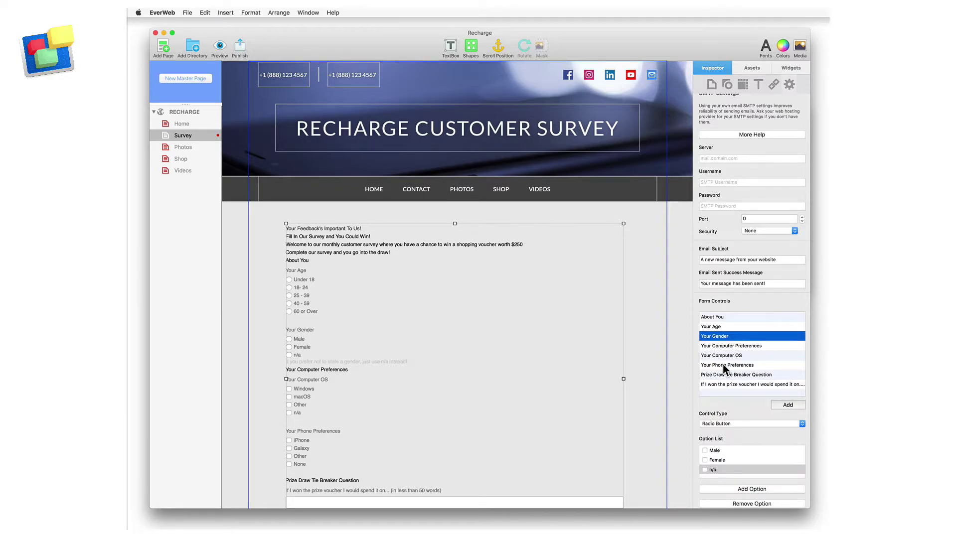
{"action": "scroll", "coordinate": [691, 405], "scroll_direction": "down", "scroll_amount": 3}
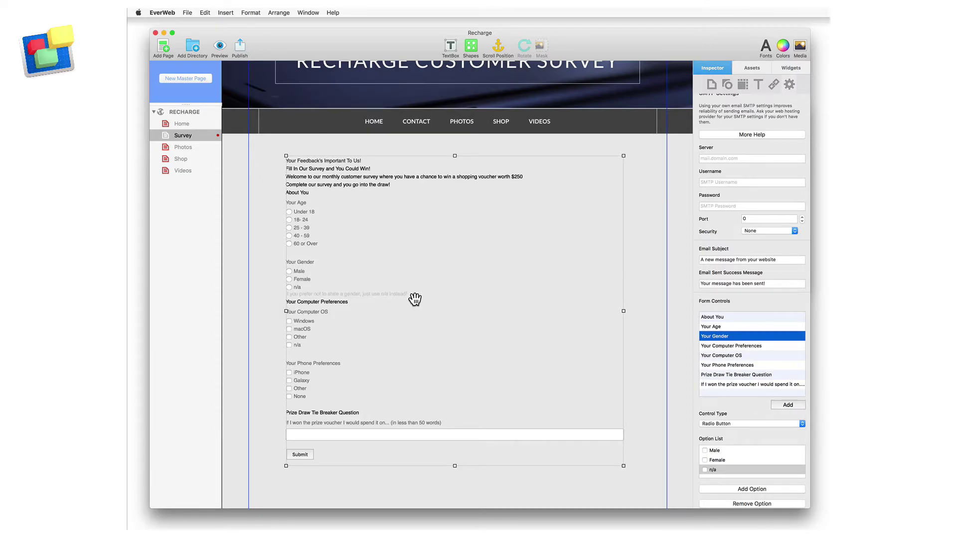
{"action": "scroll", "coordinate": [701, 408], "scroll_direction": "down", "scroll_amount": 3}
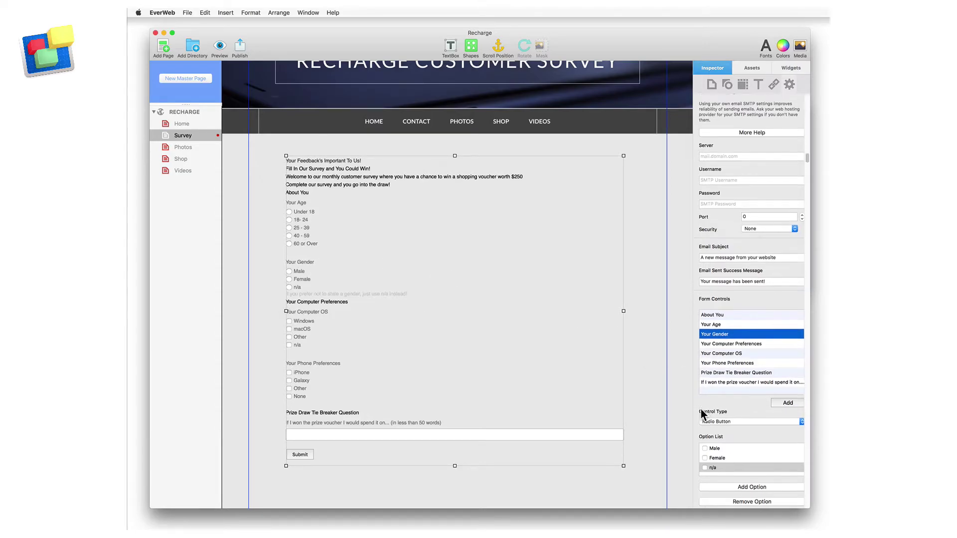
{"action": "scroll", "coordinate": [701, 408], "scroll_direction": "down", "scroll_amount": 2}
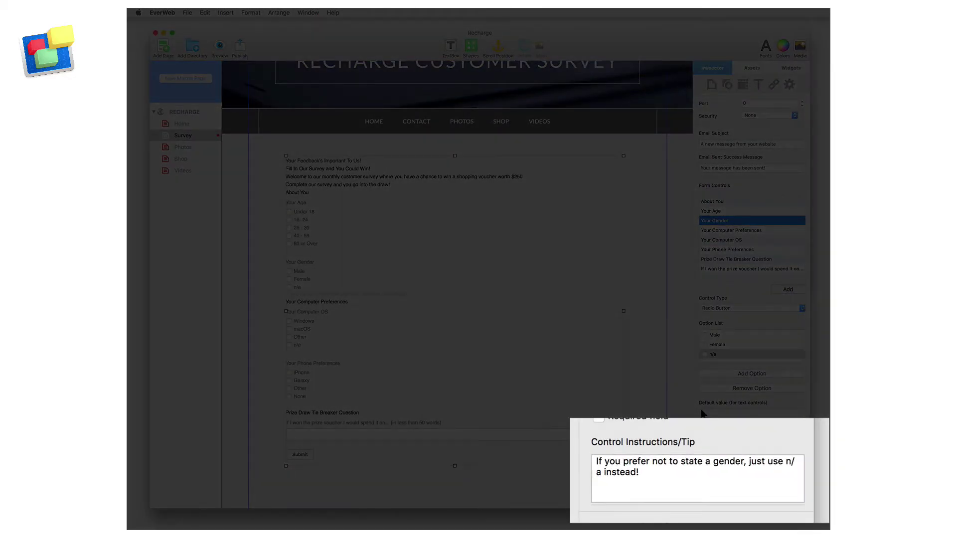
{"action": "left_click_drag", "start_coordinate": [645, 476], "coordinate": [592, 457]}
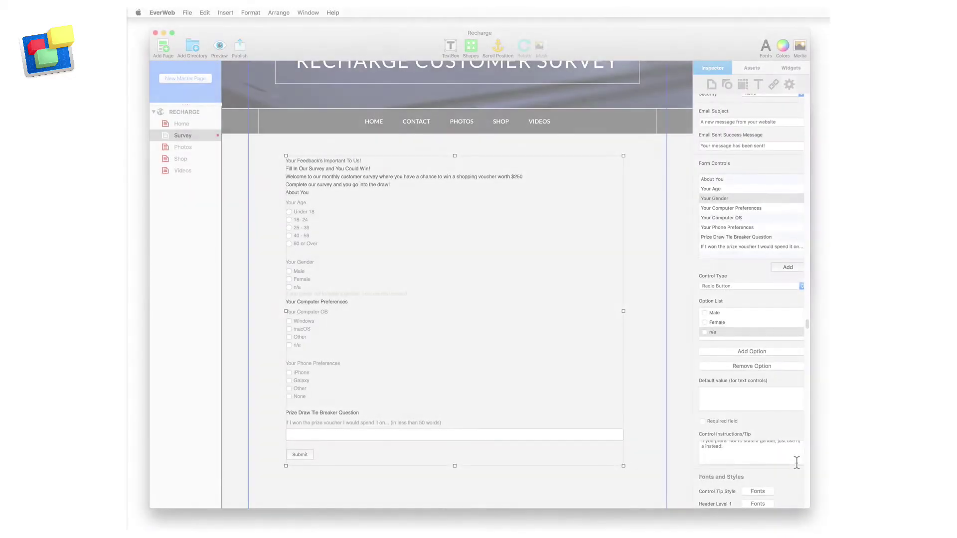
{"action": "scroll", "coordinate": [797, 463], "scroll_direction": "down", "scroll_amount": 5}
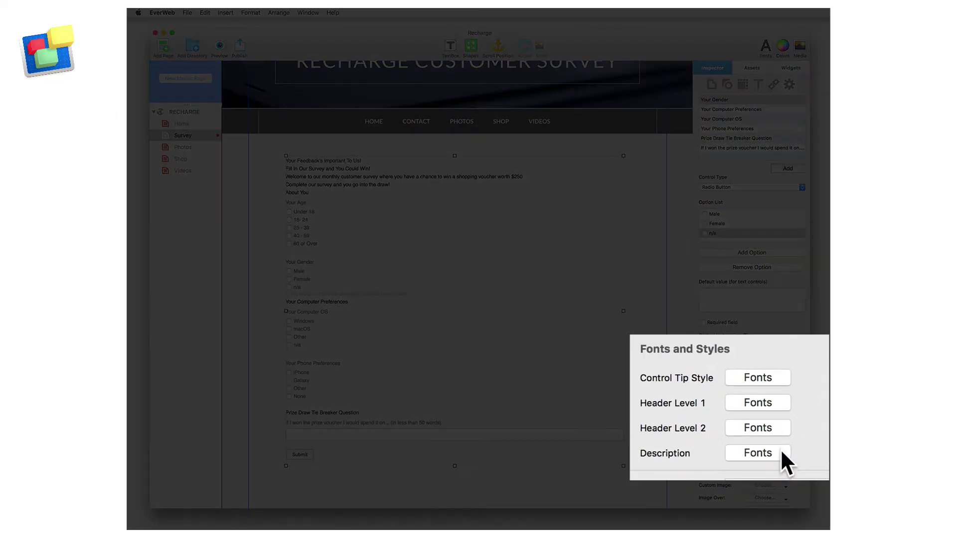
{"action": "left_click", "coordinate": [773, 428]}
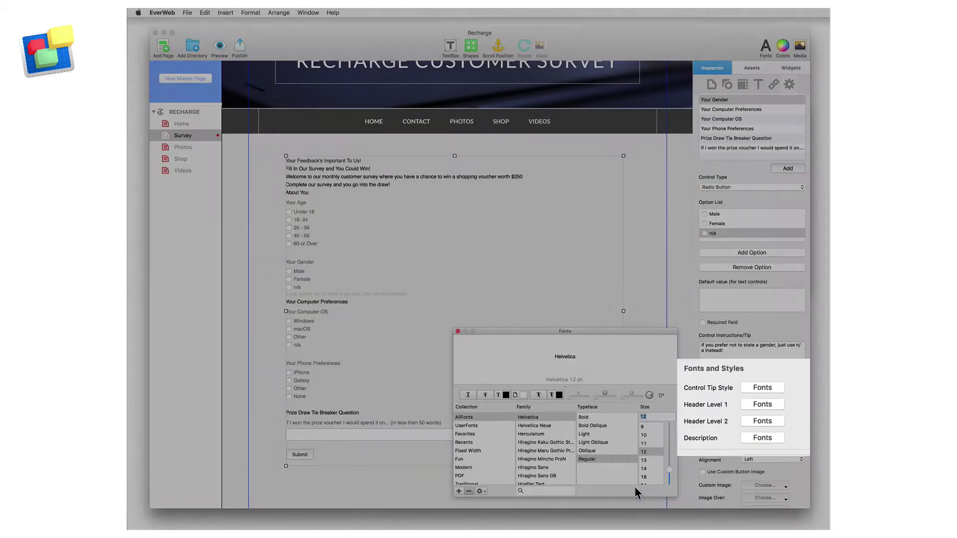
Change the Header Level 2 font to Lato at 24 pt
{"action": "left_click", "coordinate": [553, 491]}
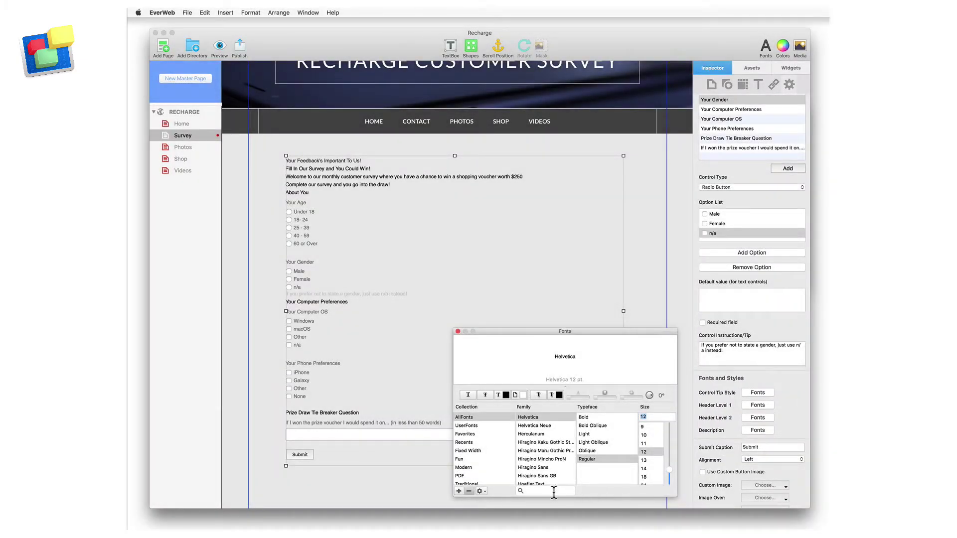
{"action": "type", "text": "lato"}
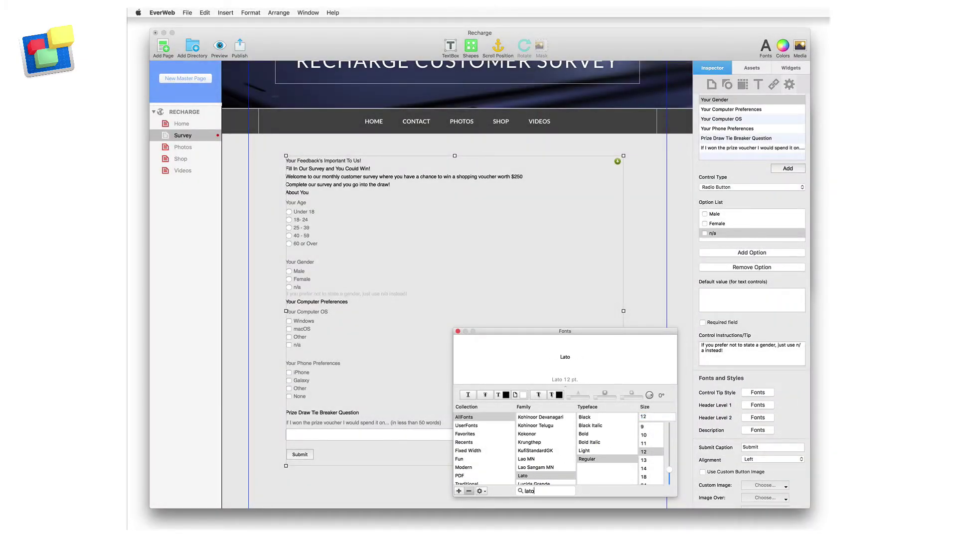
{"action": "left_click", "coordinate": [642, 475]}
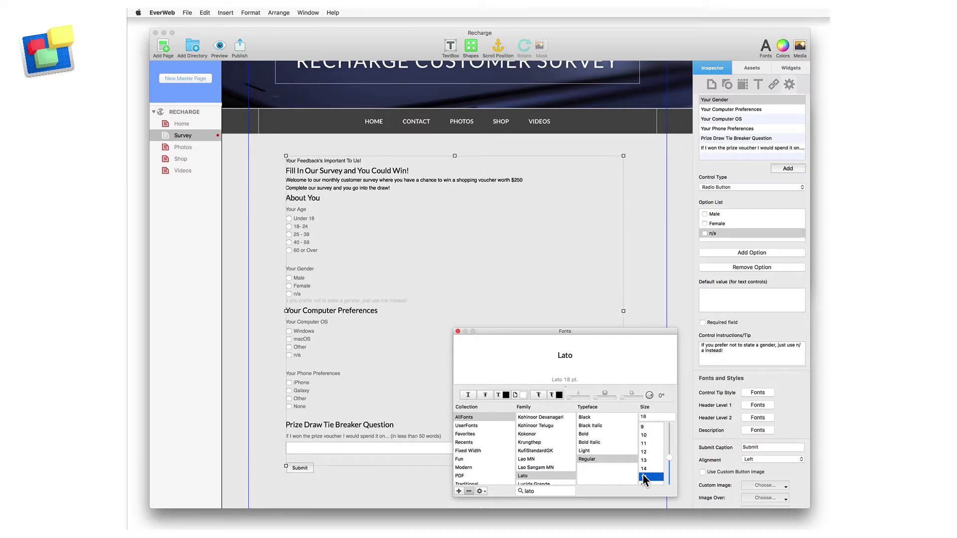
{"action": "scroll", "coordinate": [644, 478], "scroll_direction": "down", "scroll_amount": 2}
{"action": "left_click", "coordinate": [646, 470]}
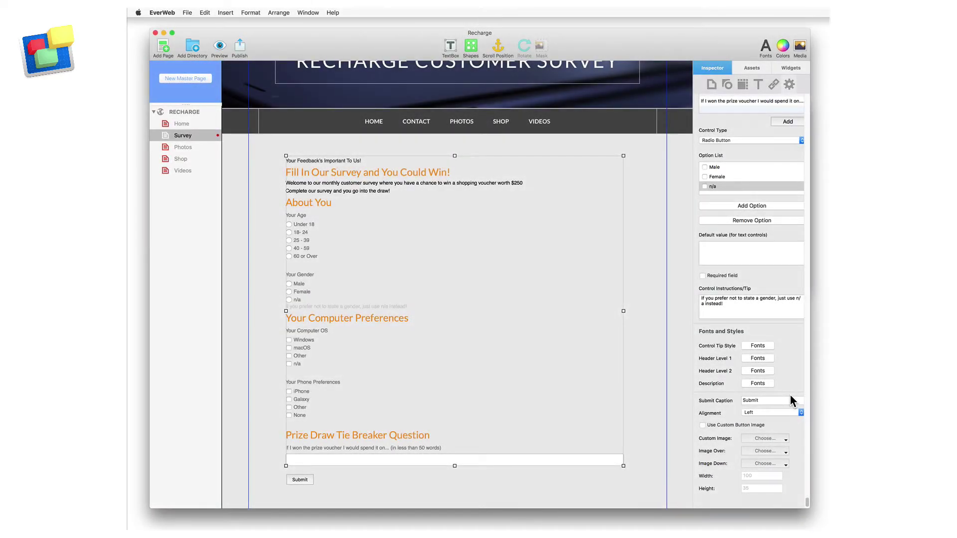
Relabel the submit button 'Send!' and set its alignment to Center
{"action": "double_click", "coordinate": [757, 401]}
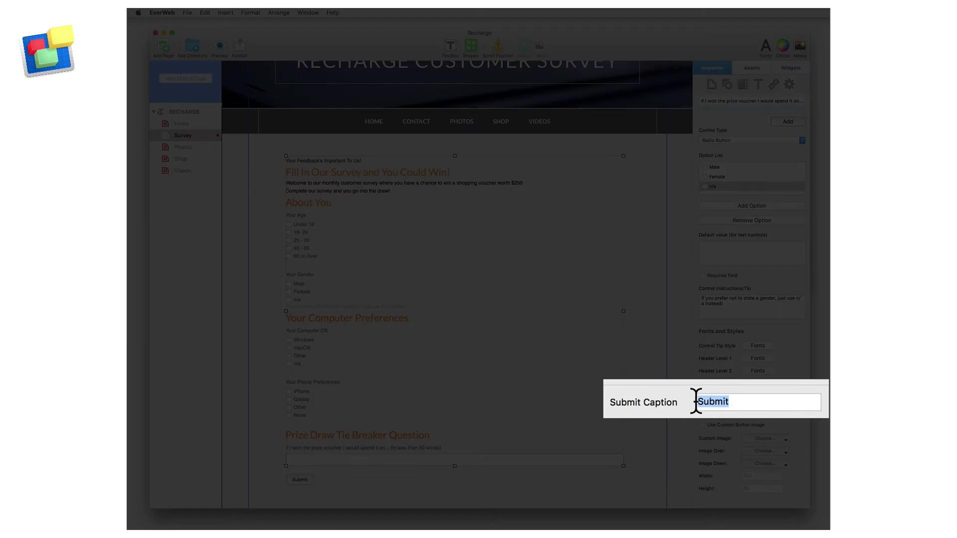
{"action": "type", "text": "Send!"}
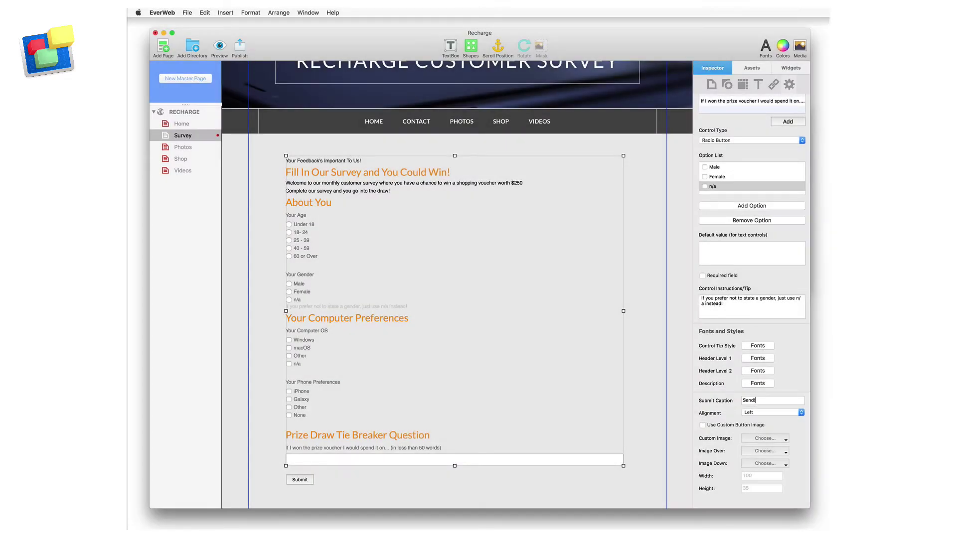
{"action": "left_click", "coordinate": [801, 413]}
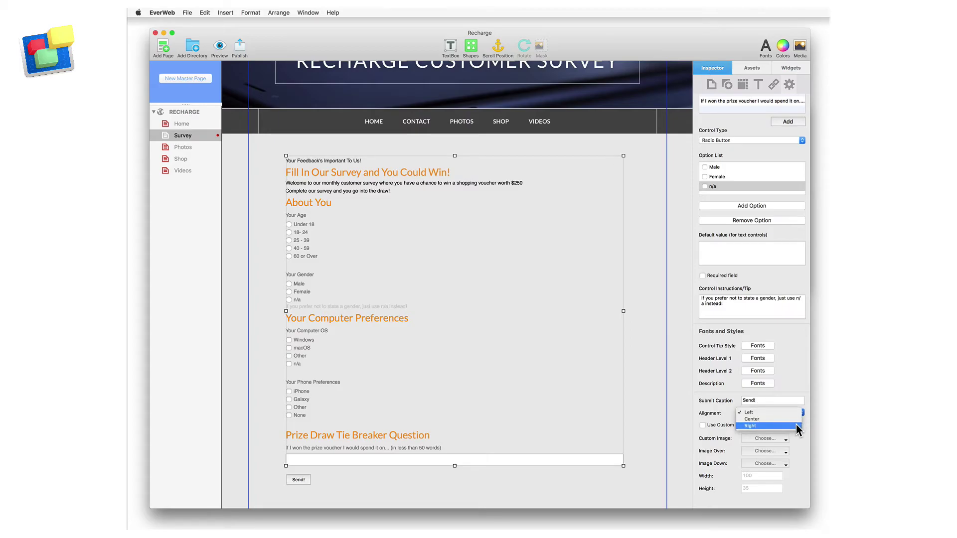
{"action": "left_click", "coordinate": [797, 419]}
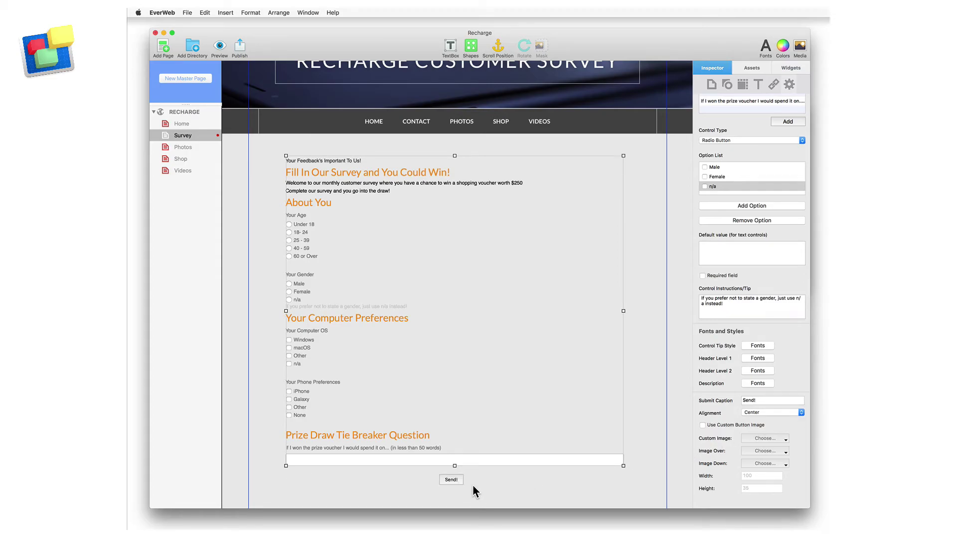
Enable Use Custom Button Image for the Send! button
{"action": "left_click", "coordinate": [728, 425]}
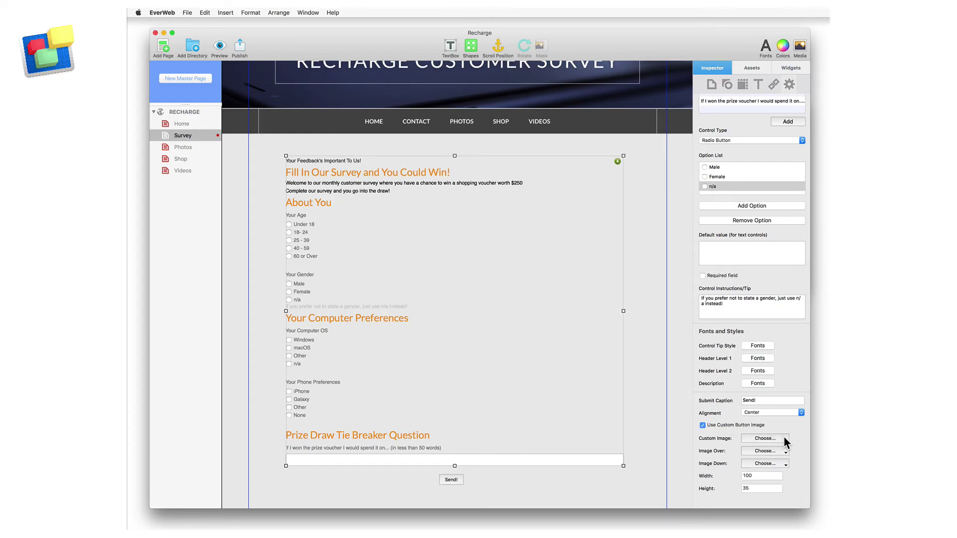